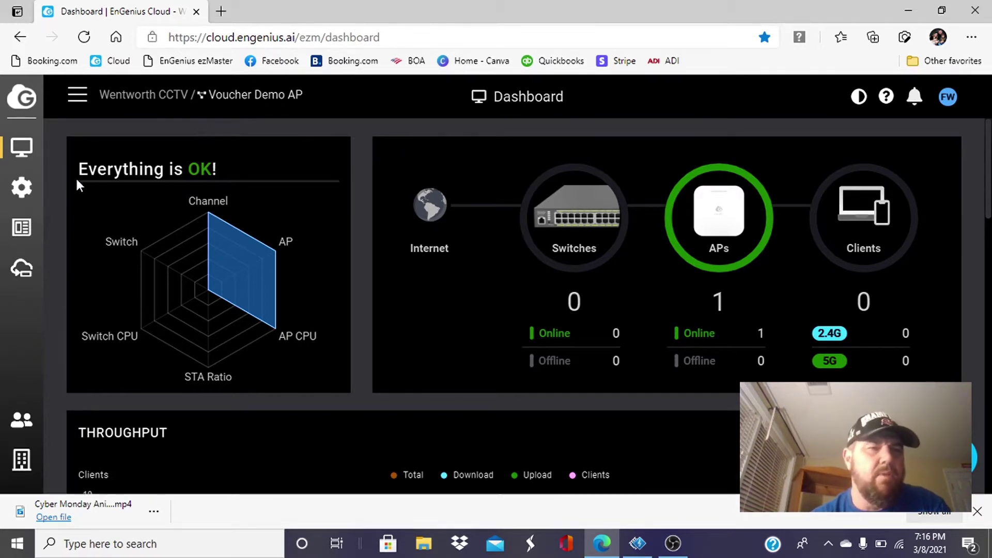
- Open the Premium Speed WiFi SSID settings from the Configure > SSID list
mouse_move(22, 186)
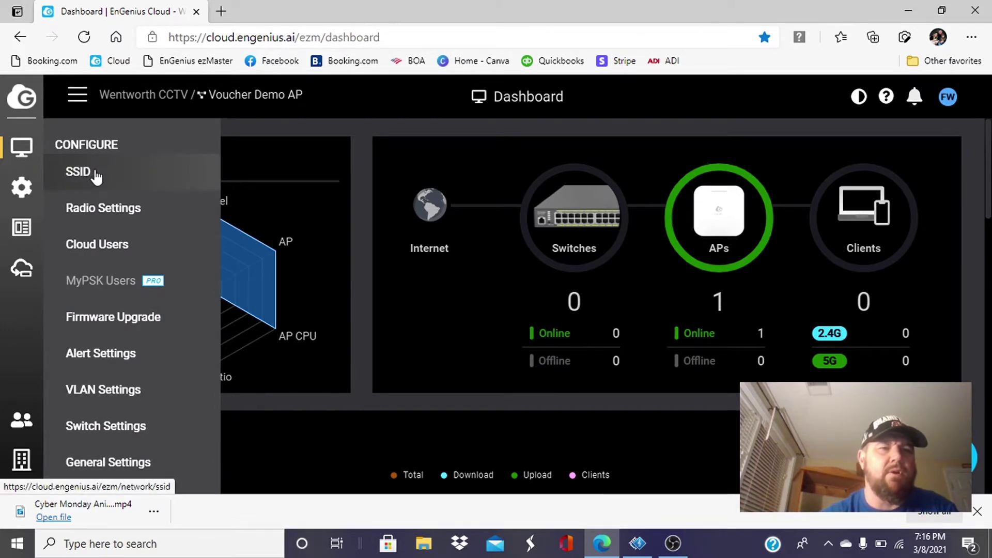
left_click(96, 175)
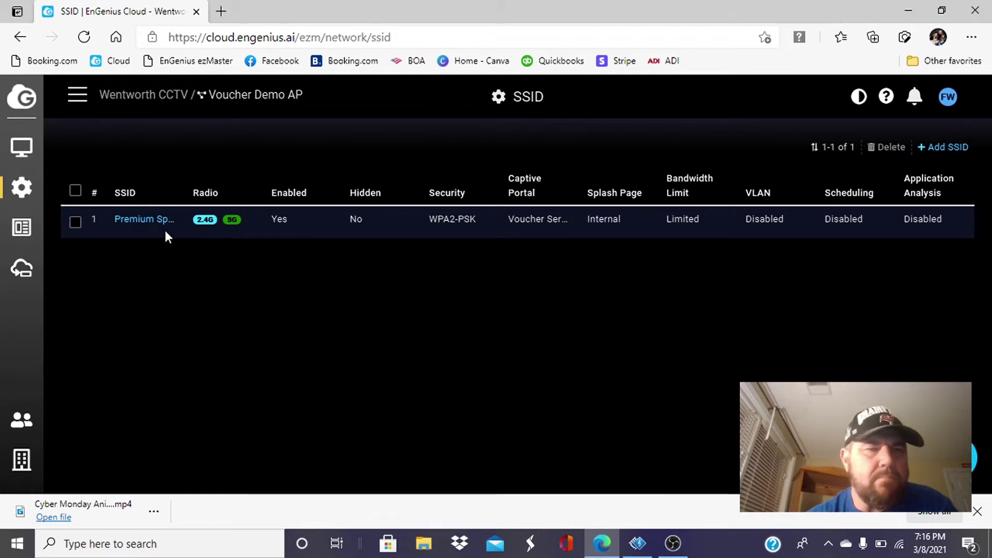
left_click(138, 219)
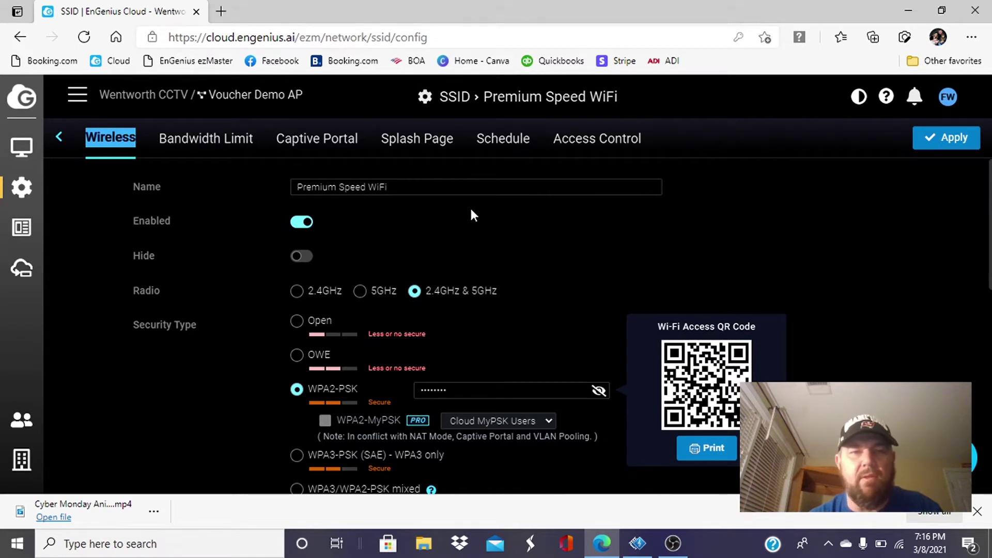
scroll(472, 215, "down", 1)
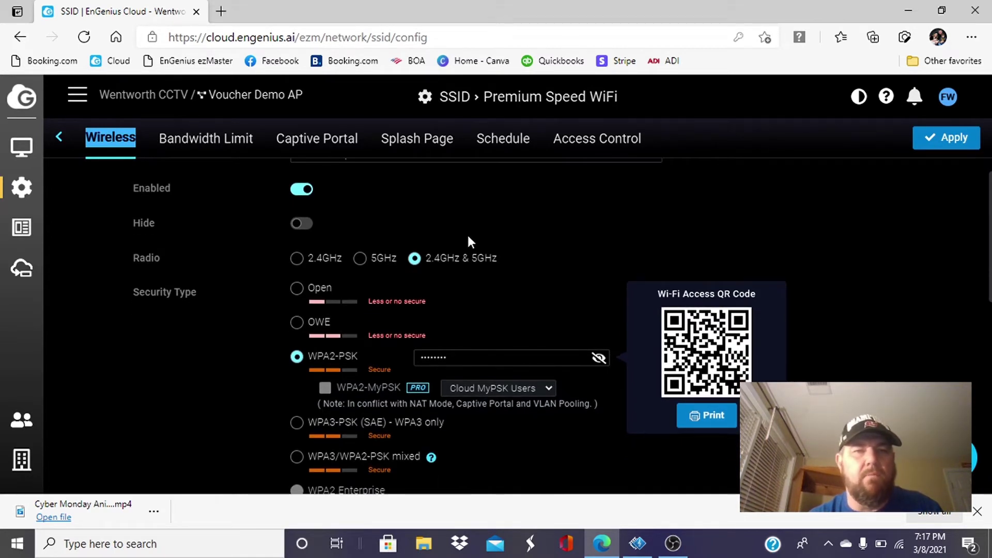
scroll(470, 243, "down", 1)
left_click(479, 231)
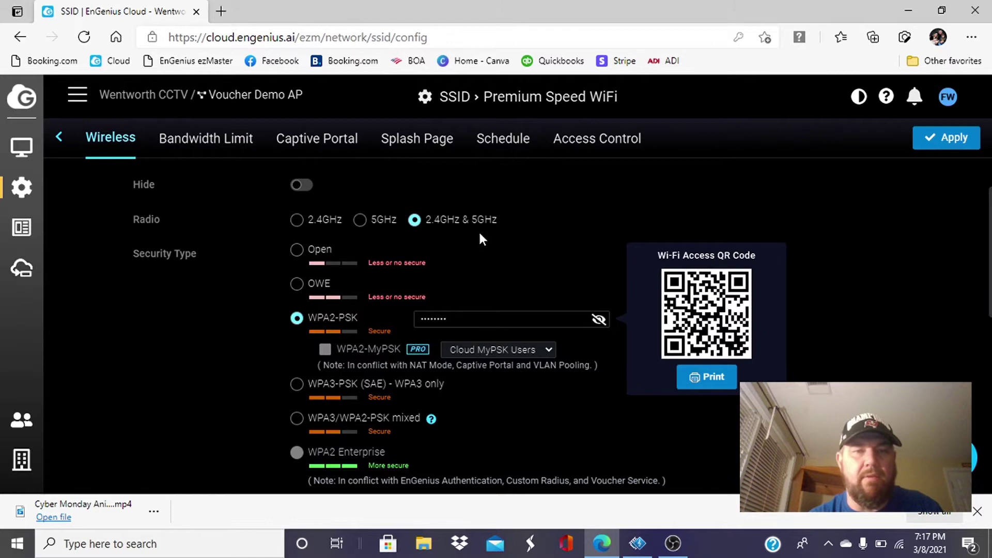
scroll(479, 230, "up", 2)
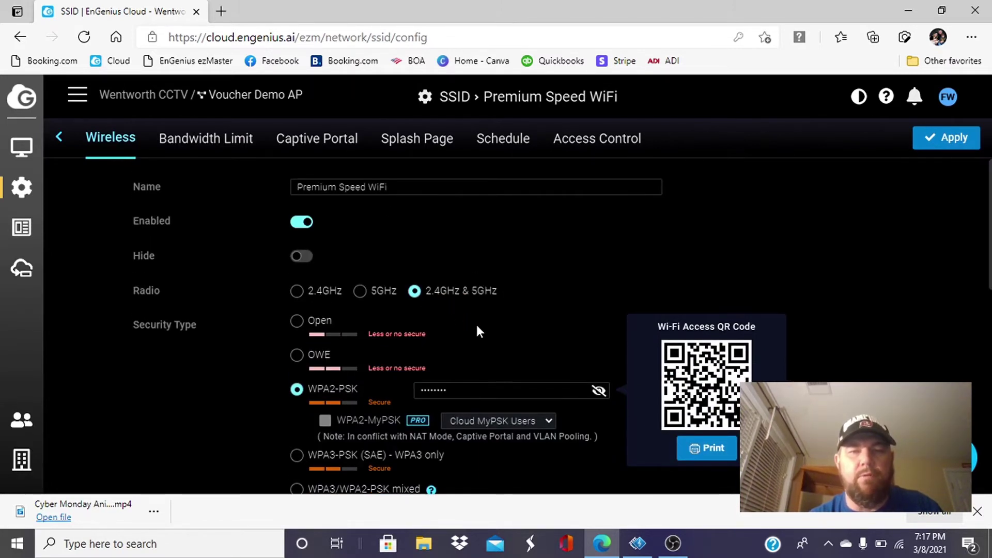
scroll(477, 328, "down", 2)
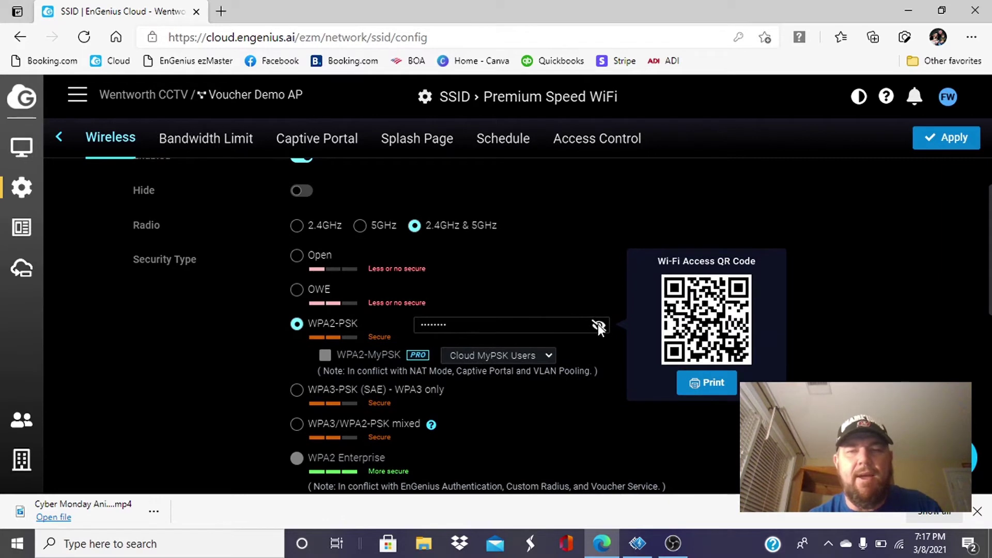
left_click(598, 325)
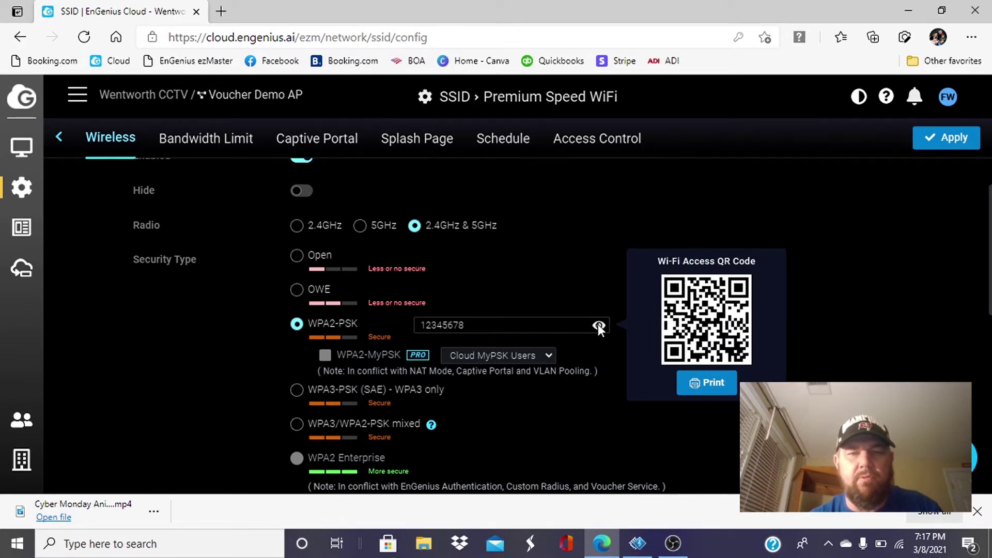
left_click(598, 325)
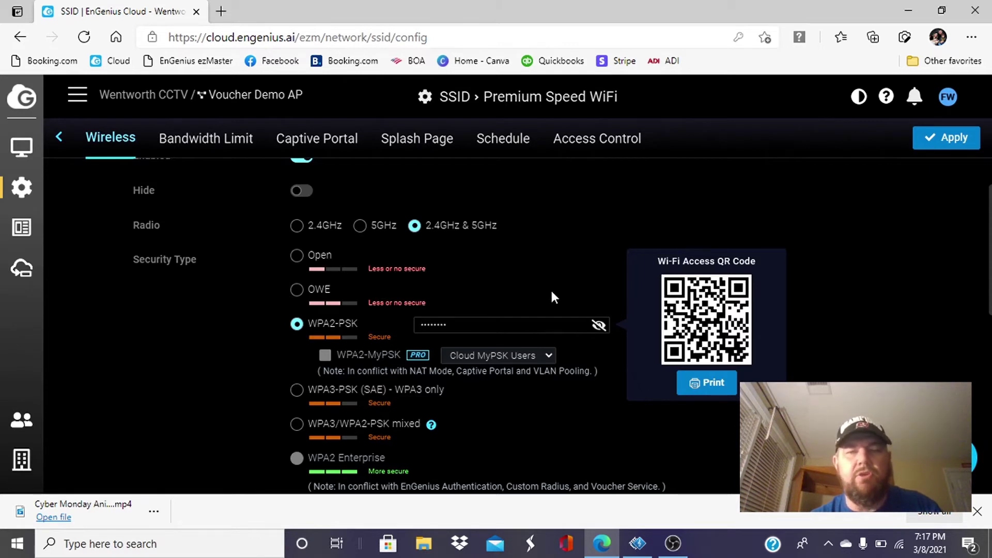
scroll(537, 282, "down", 2)
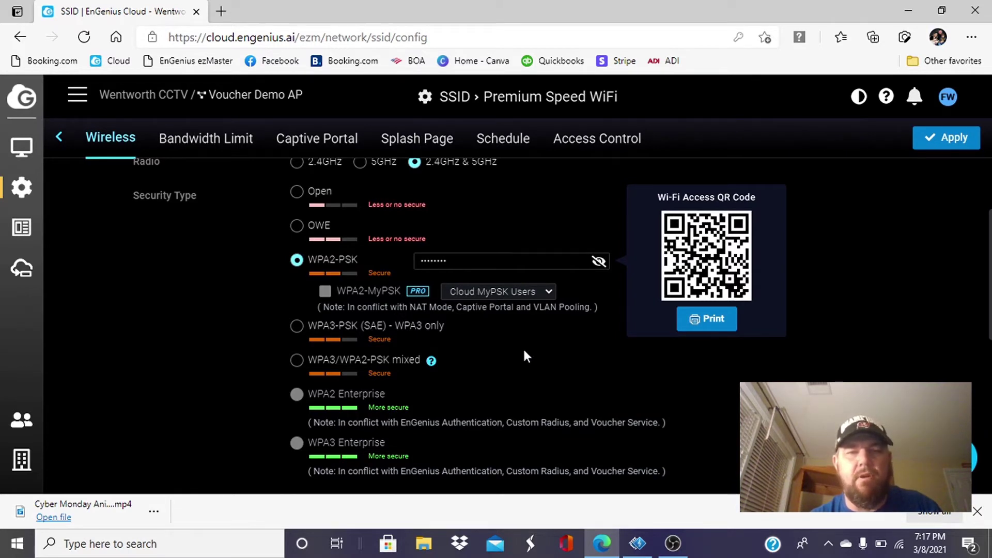
scroll(526, 355, "down", 5)
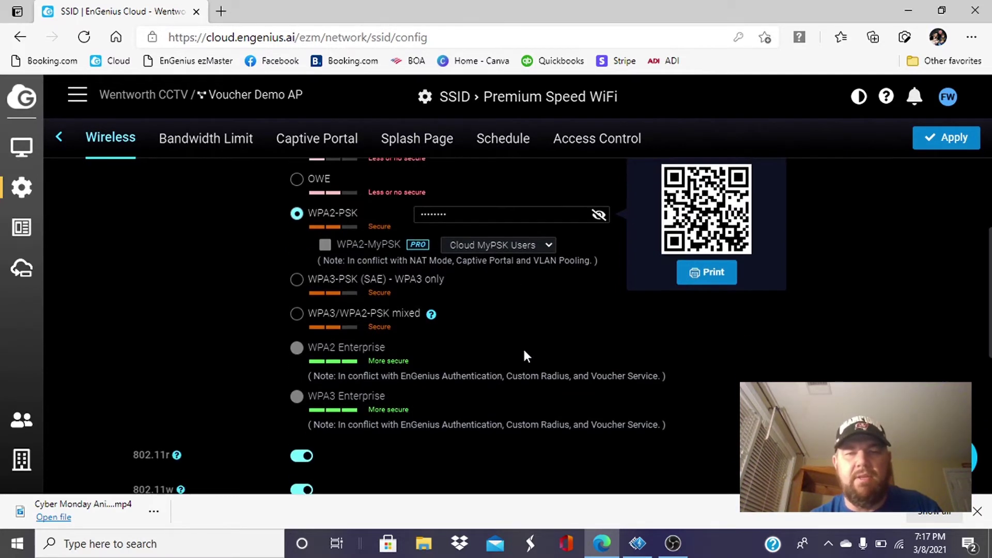
scroll(526, 355, "down", 1)
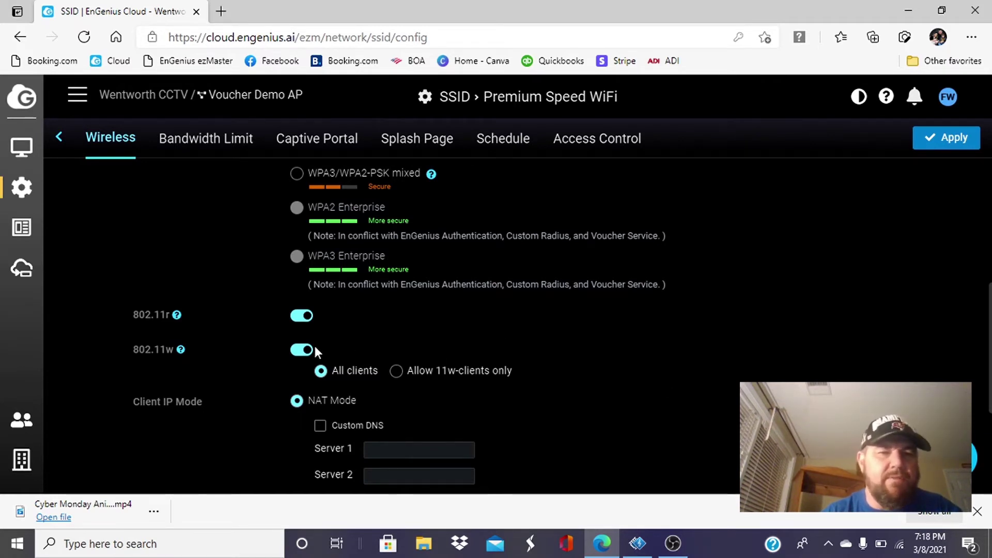
scroll(702, 339, "down", 3)
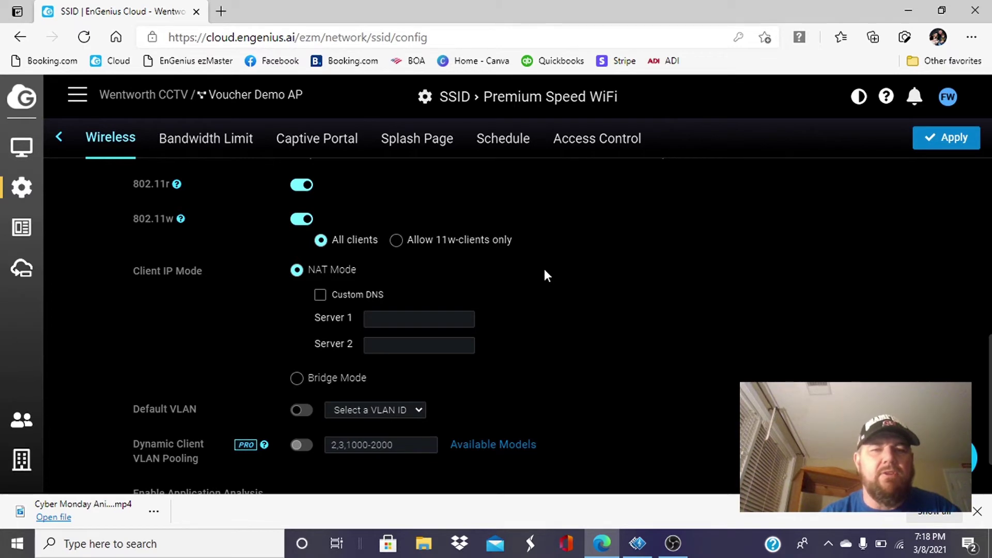
scroll(546, 275, "up", 3)
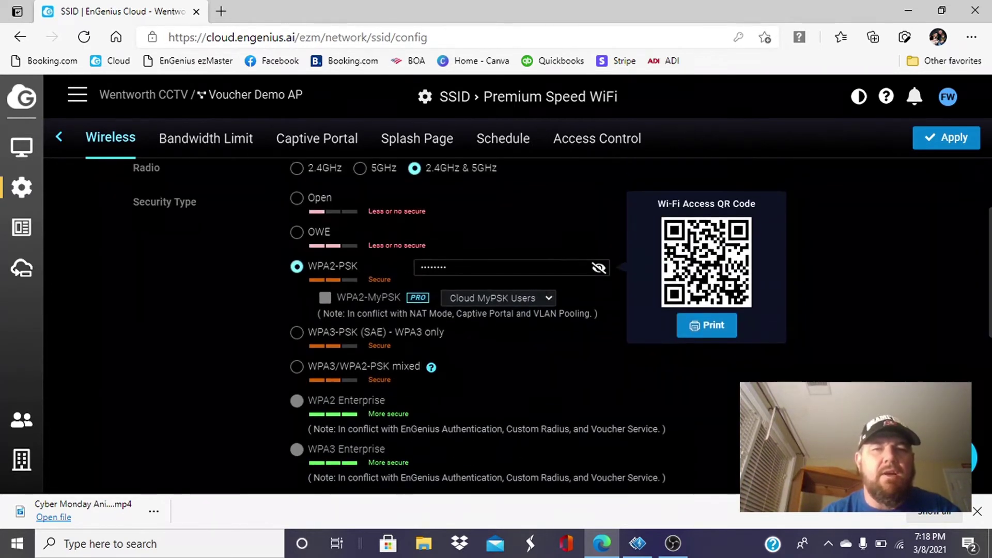
scroll(442, 180, "up", 3)
- Review the Bandwidth Limit page's per-client limits of 10 Mbps download and 5 Mbps upload
left_click(236, 140)
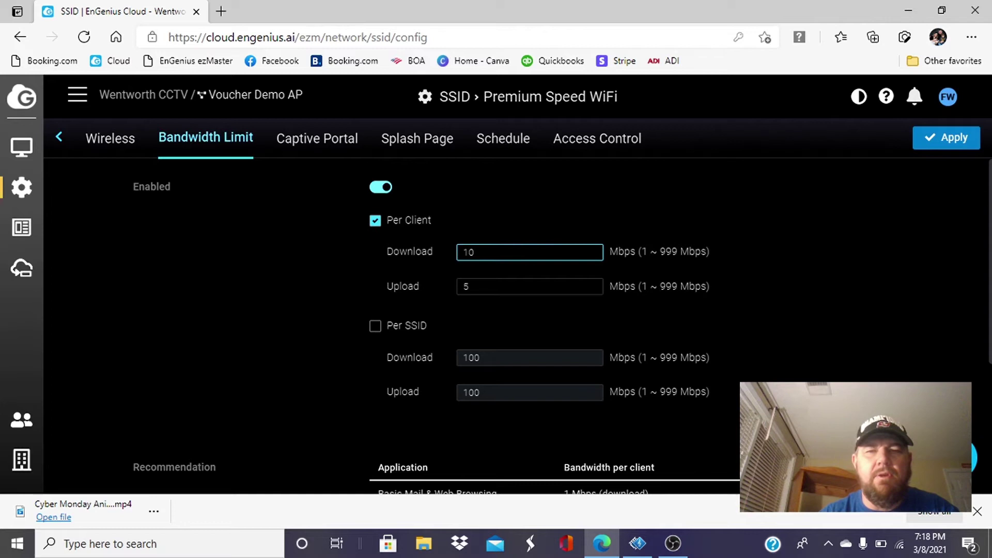
left_click(507, 293)
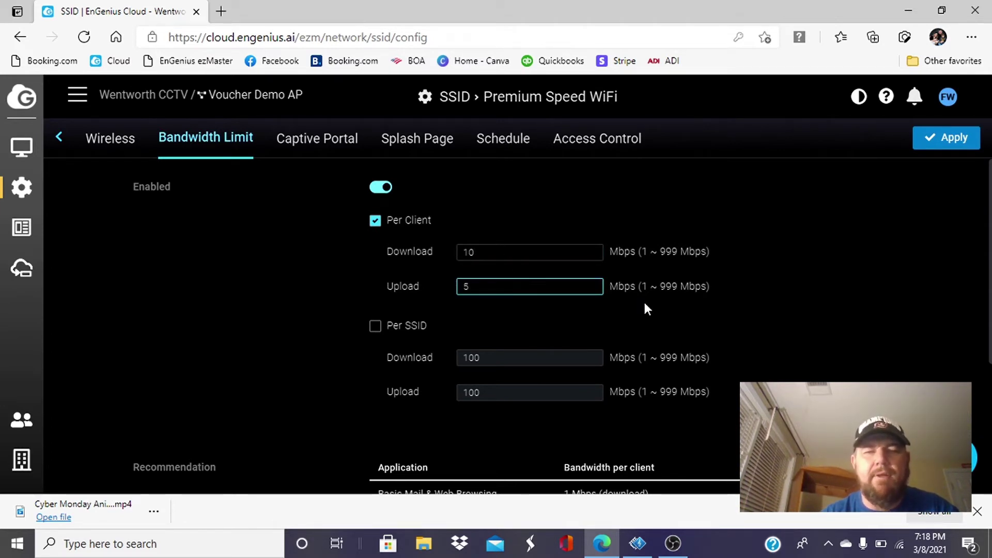
scroll(643, 299, "down", 1)
scroll(517, 311, "down", 3)
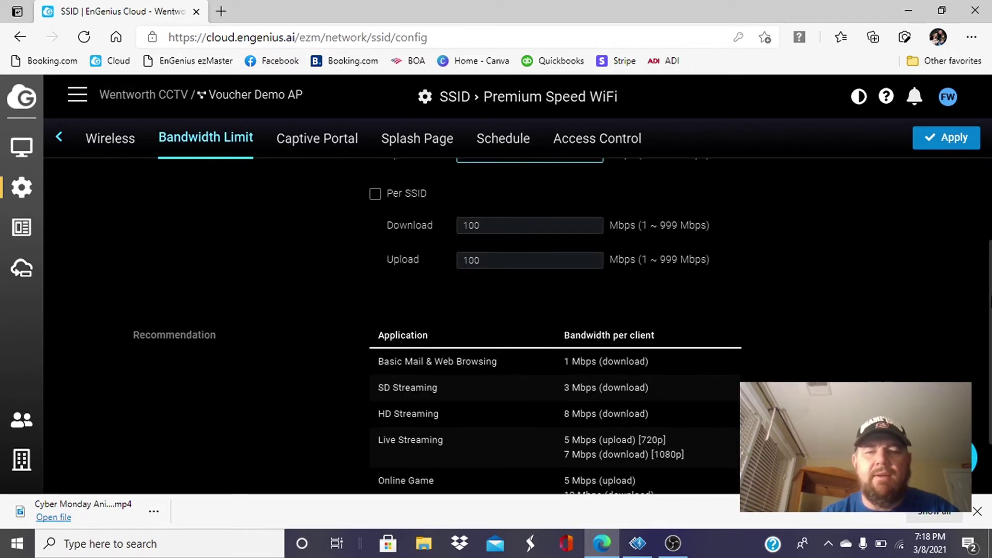
scroll(517, 311, "up", 2)
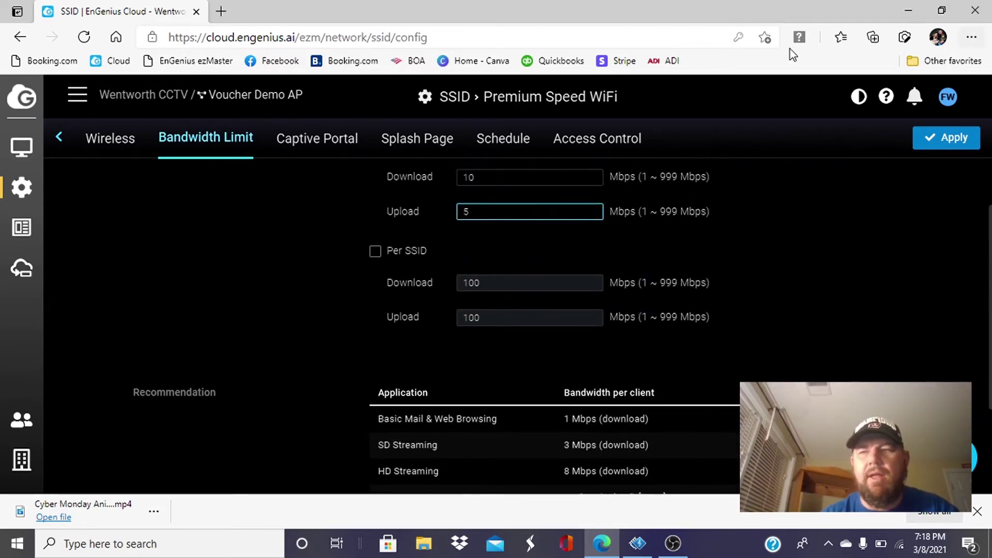
- Bring up the Captive Portal settings showing the Voucher Service
left_click(323, 143)
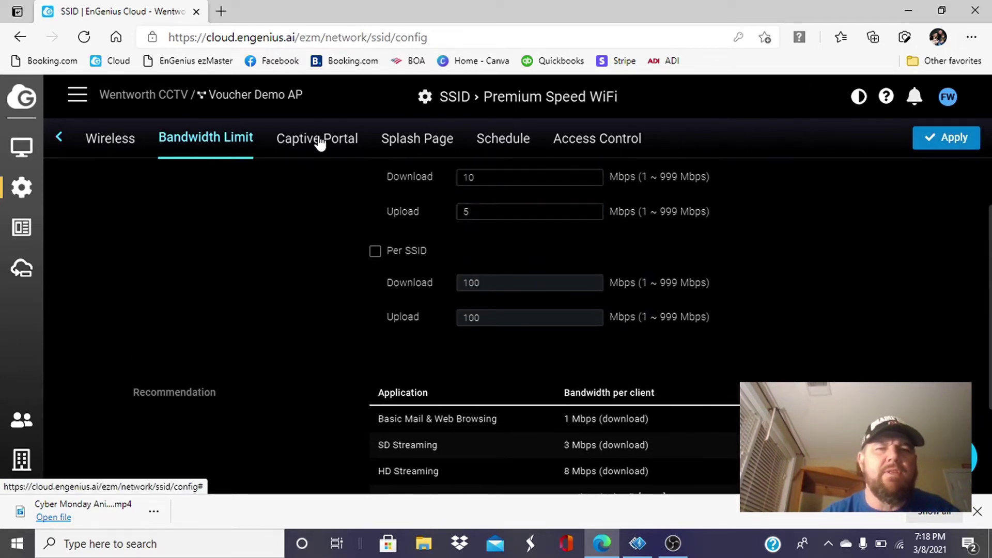
scroll(812, 199, "down", 1)
scroll(812, 199, "up", 2)
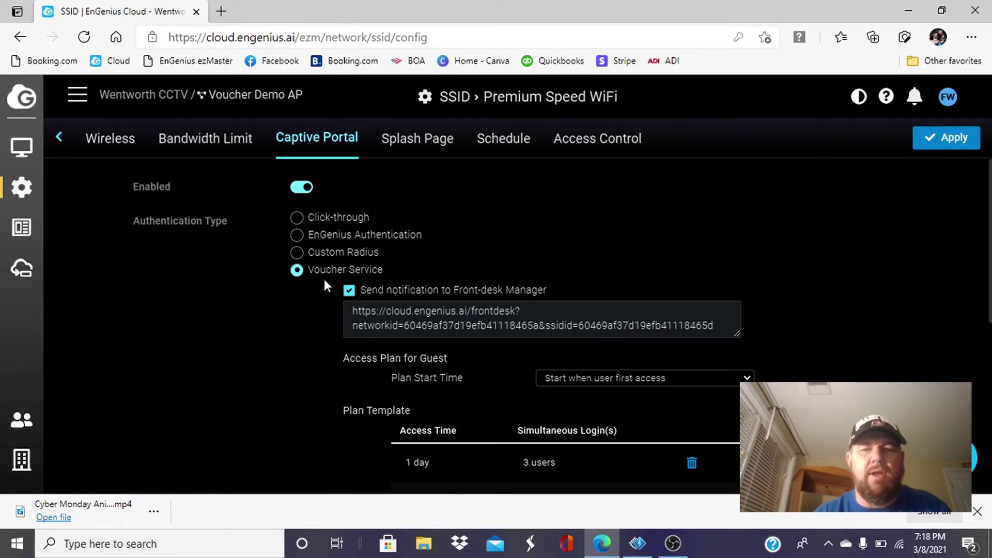
scroll(891, 345, "down", 1)
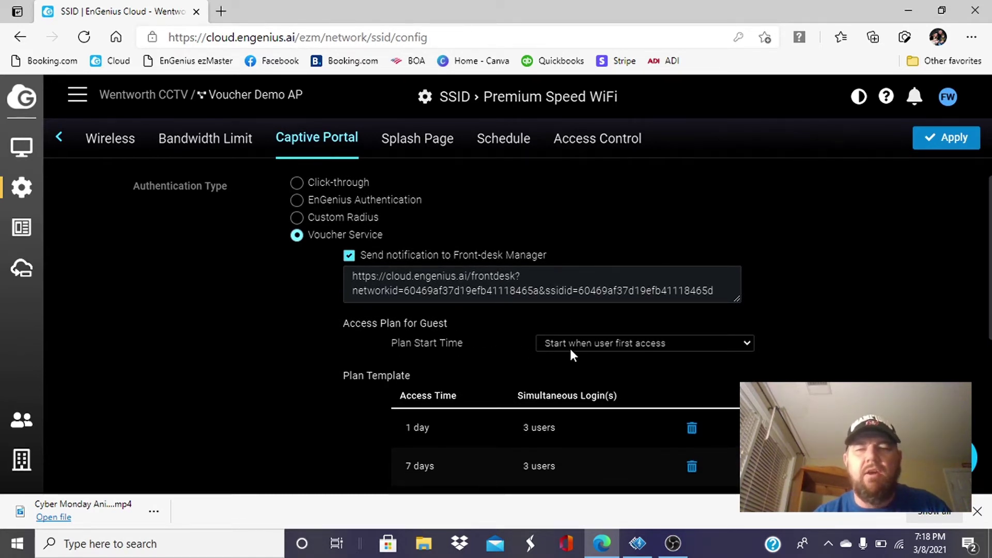
- Keep Plan Start Time at first user access and review the 1, 7, 30 and 3-day plan templates
left_click(707, 347)
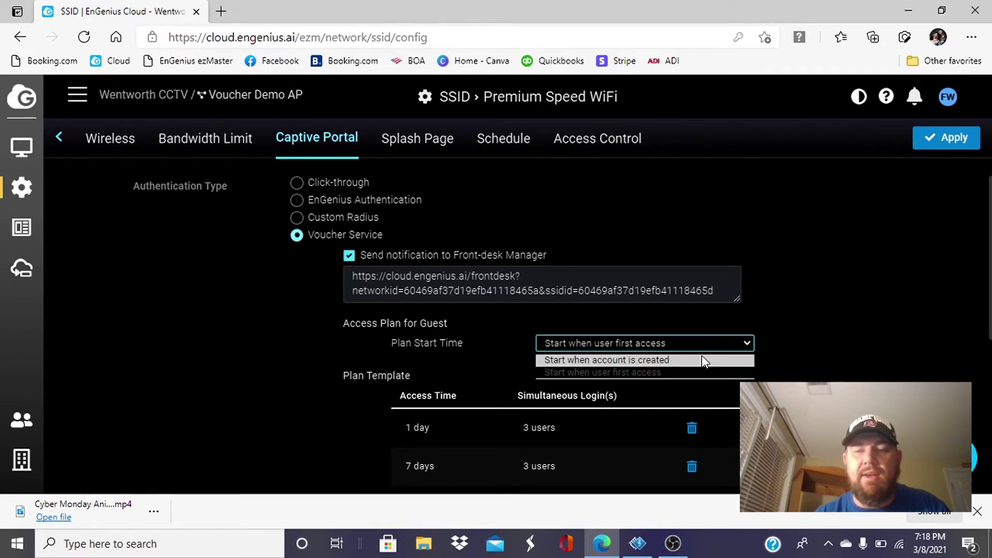
left_click(700, 372)
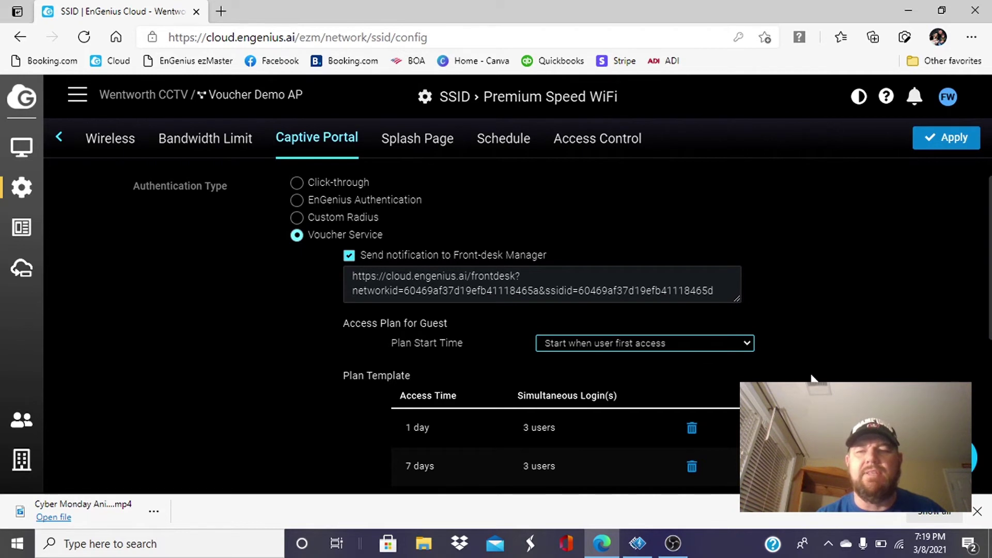
scroll(812, 379, "down", 2)
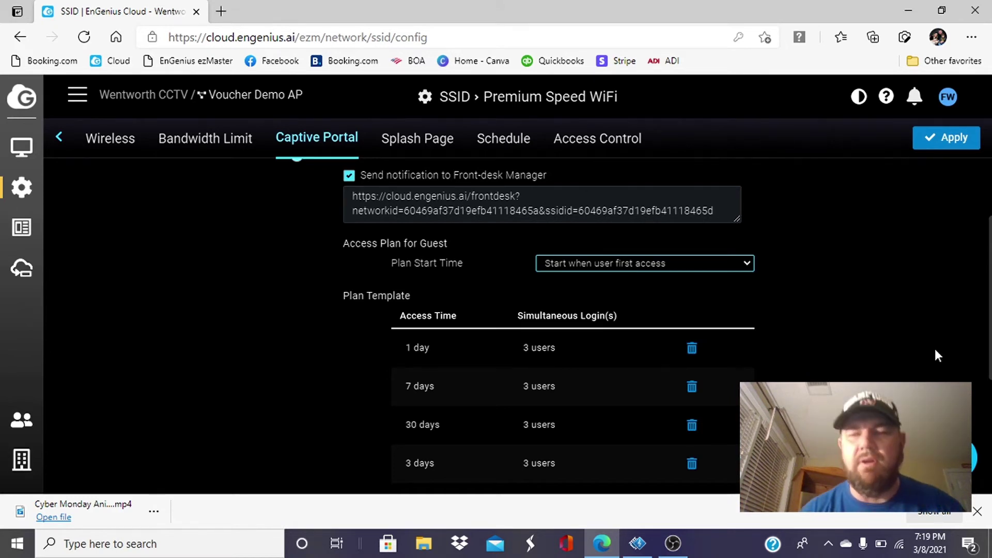
scroll(912, 352, "down", 1)
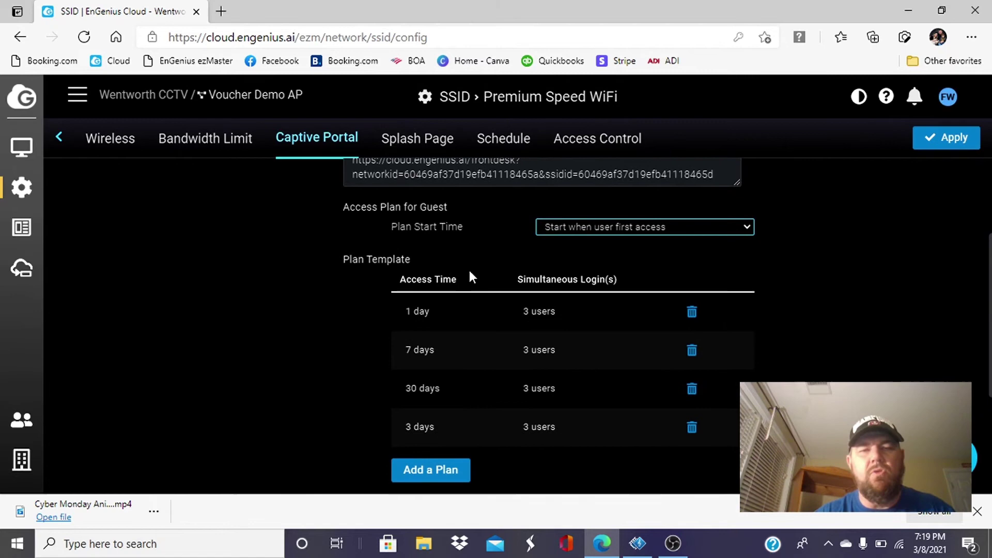
- Create and apply a new access plan of 5 days with 4 simultaneous logins
left_click(449, 471)
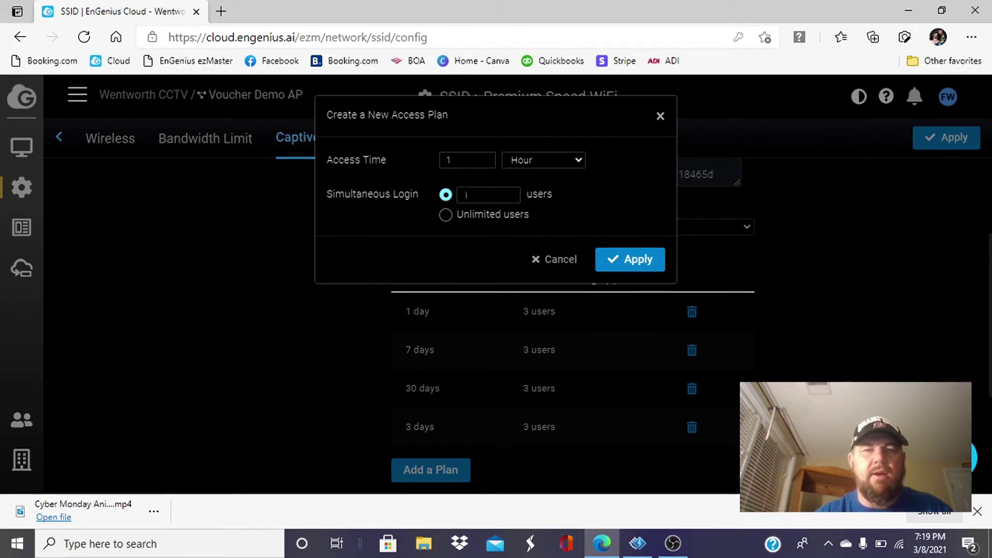
double_click(465, 160)
key("BackSpace")
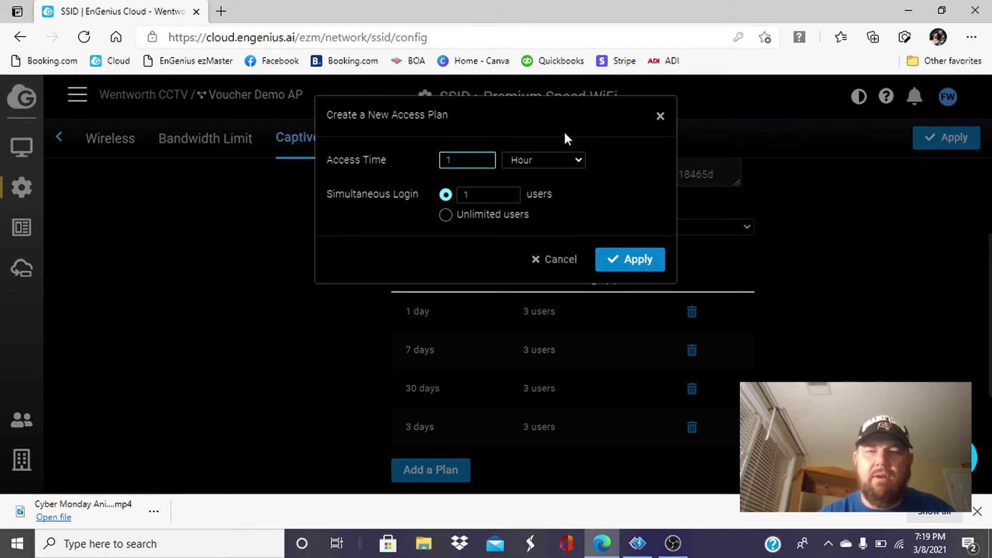
type("5")
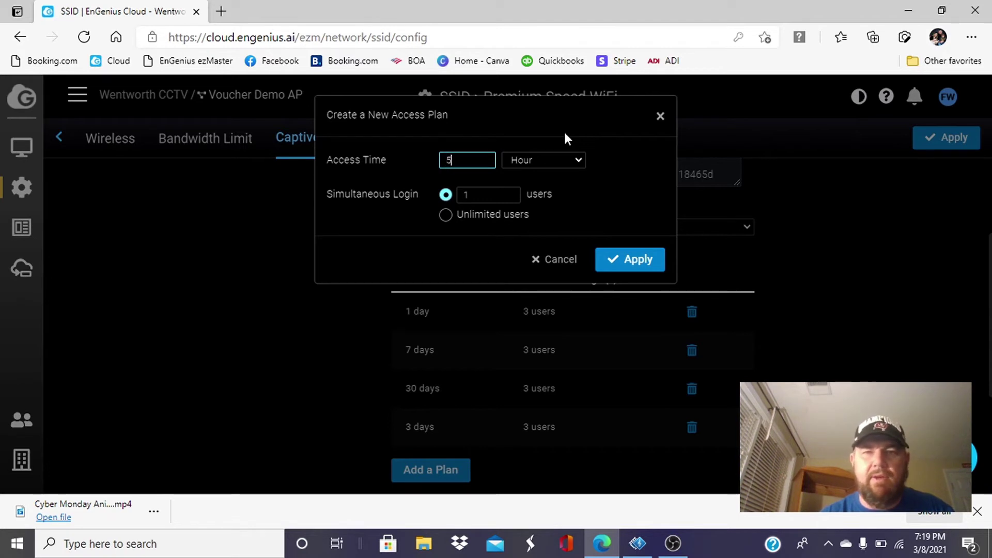
left_click(553, 159)
left_click(549, 190)
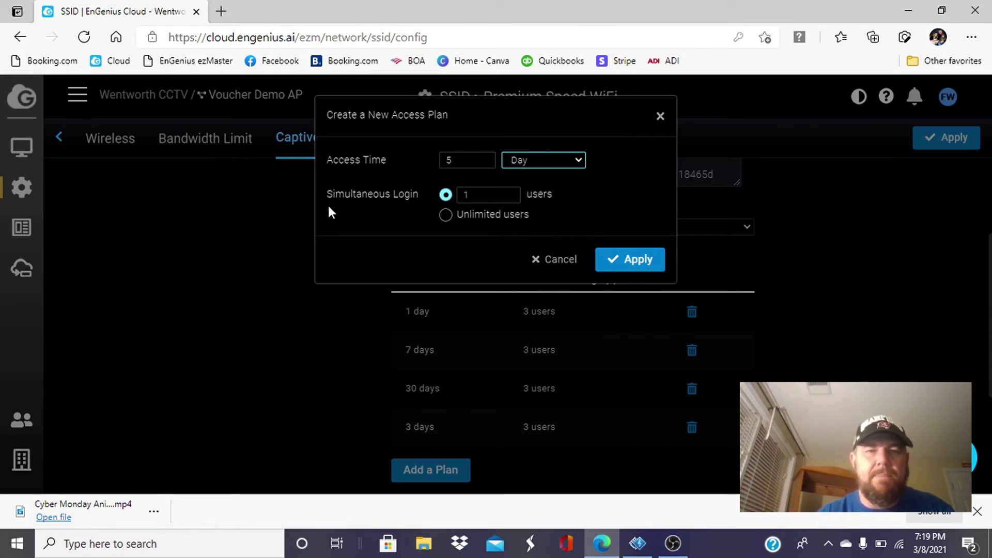
double_click(465, 195)
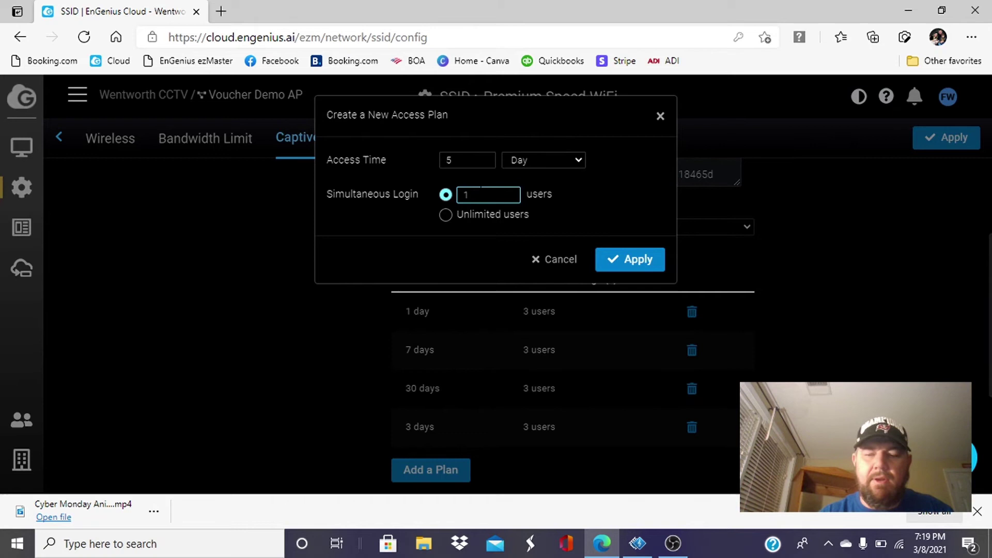
key("BackSpace")
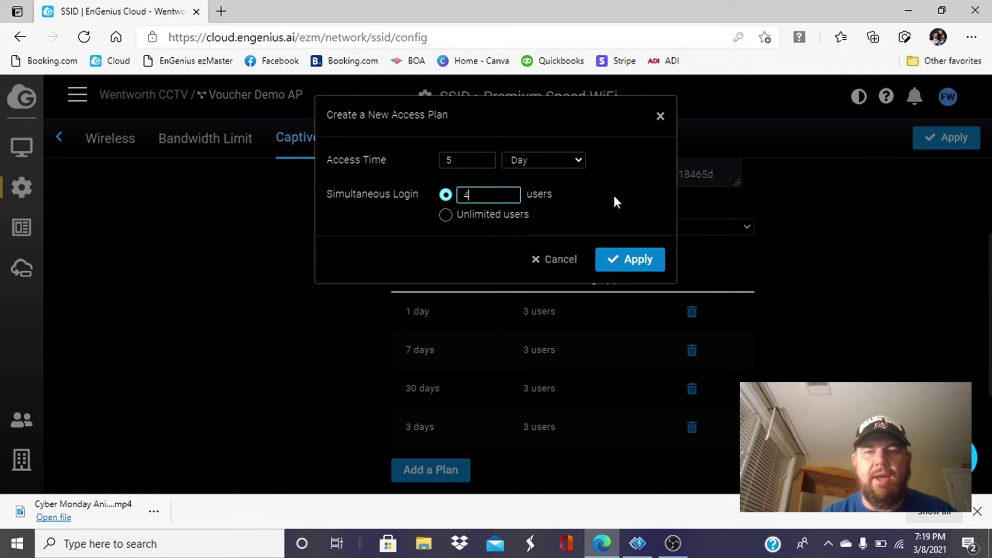
left_click(635, 261)
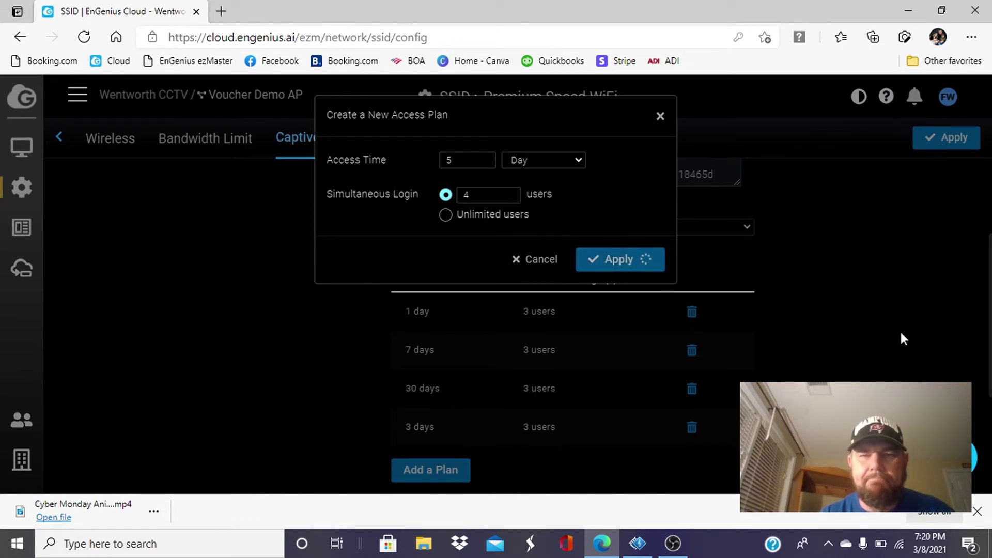
- Copy the front-desk notification URL shown under Voucher Service
scroll(901, 333, "down", 3)
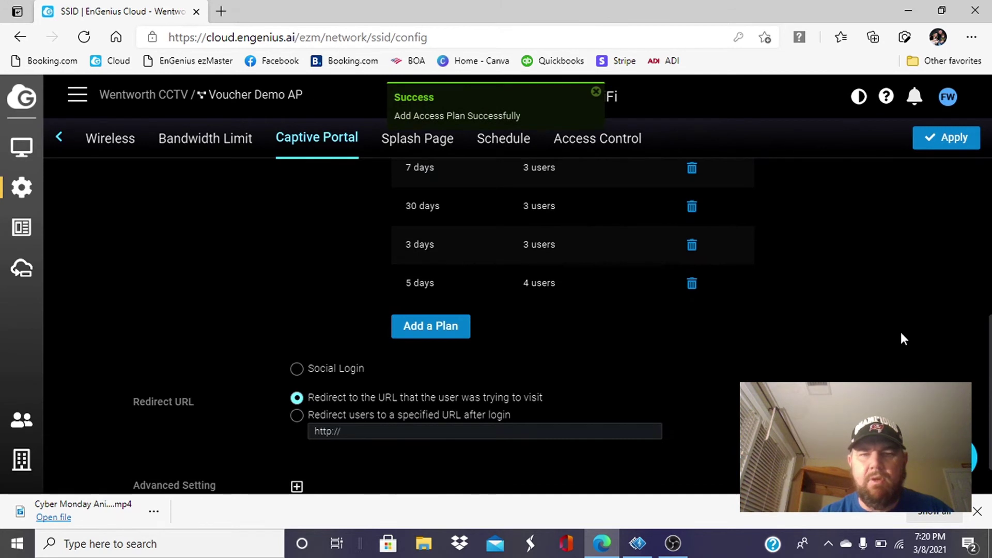
scroll(903, 338, "down", 1)
scroll(903, 338, "up", 5)
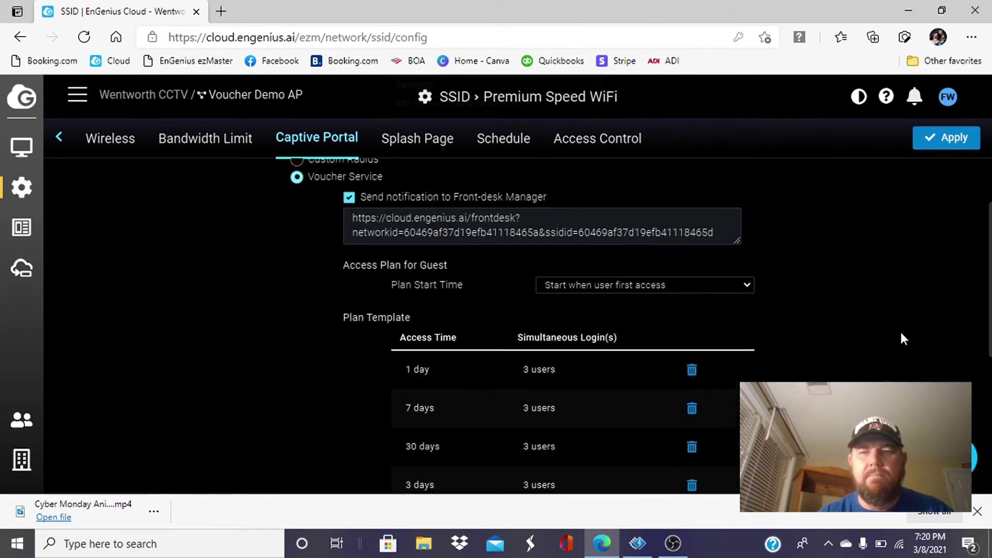
scroll(900, 330, "up", 1)
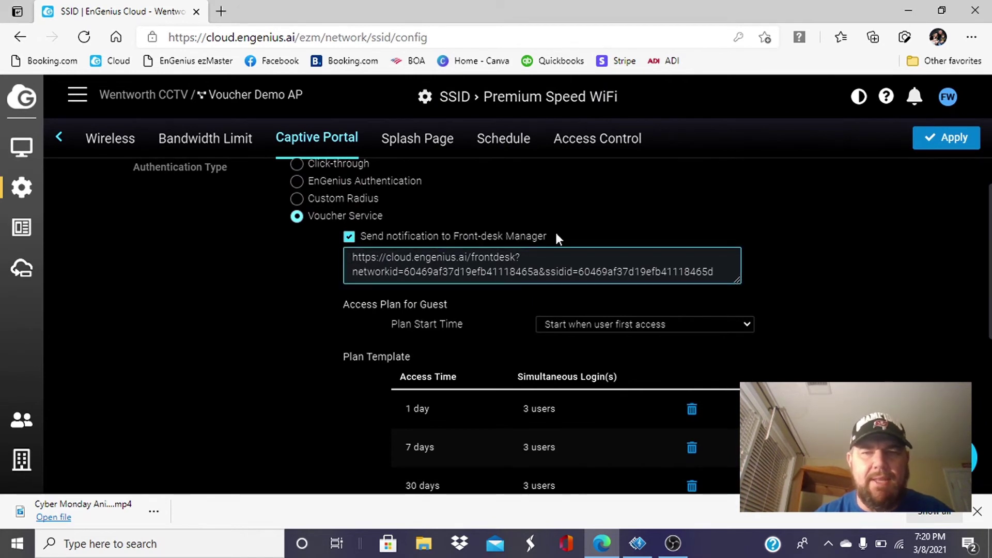
left_click_drag(719, 274, 352, 257)
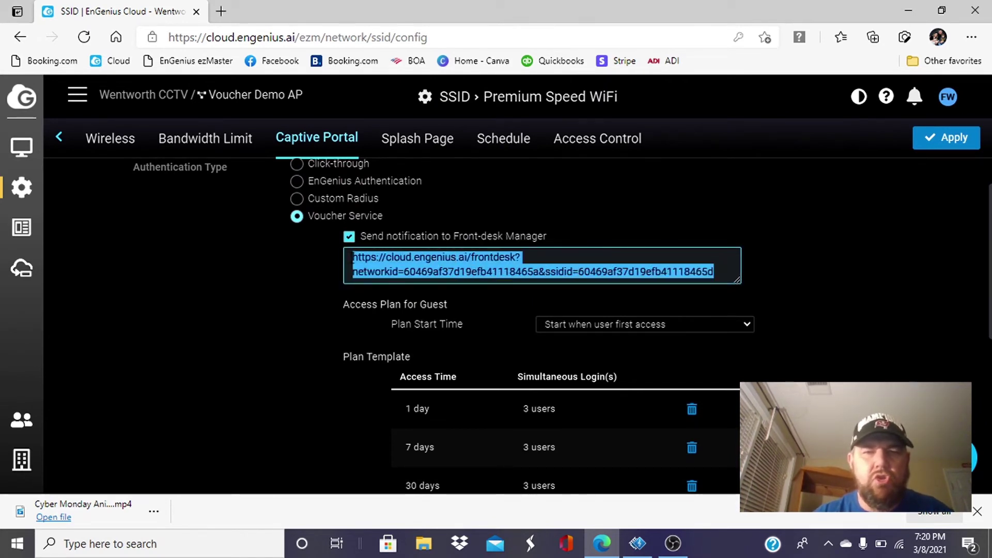
right_click(442, 259)
left_click(478, 274)
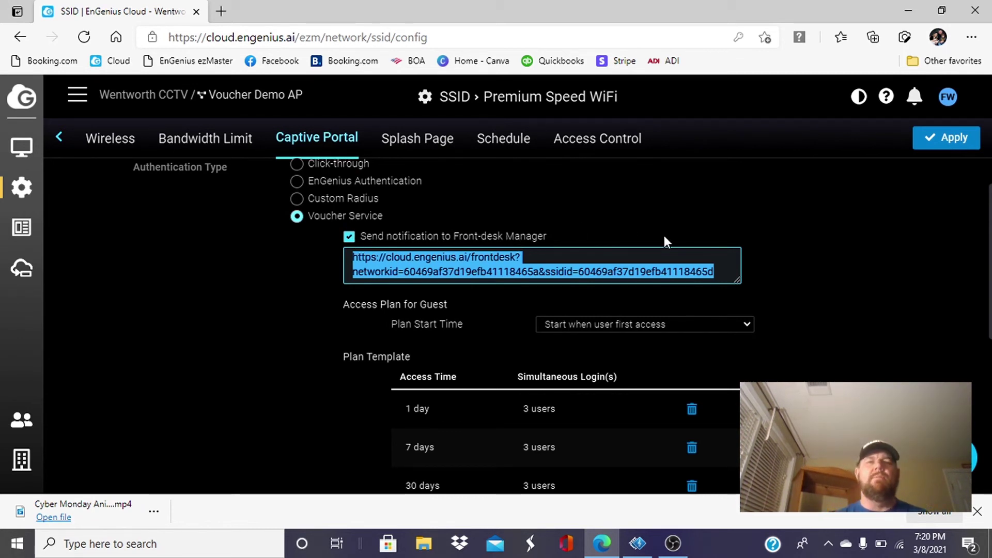
- Load the copied front-desk portal URL in a new browser tab
left_click(221, 11)
right_click(235, 34)
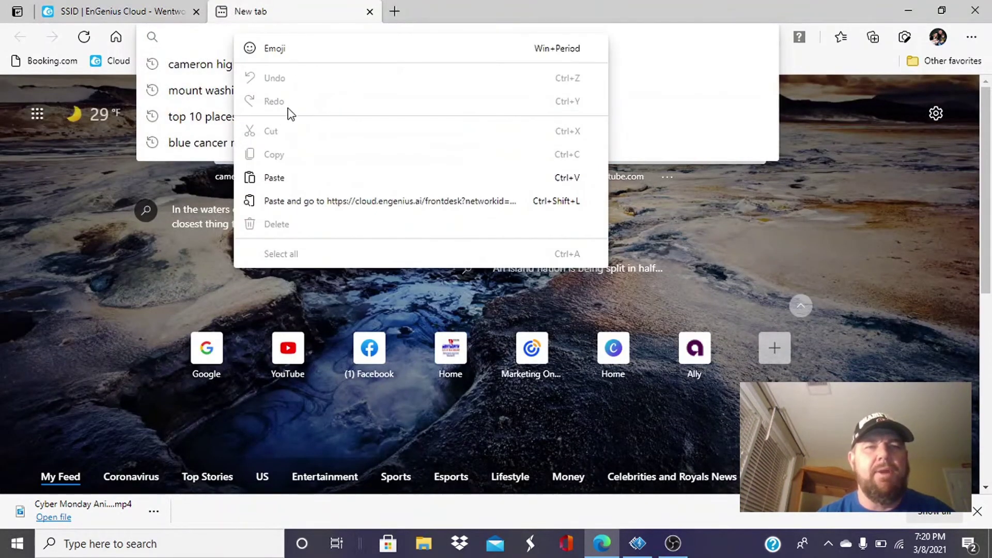
left_click(305, 177)
key("Return")
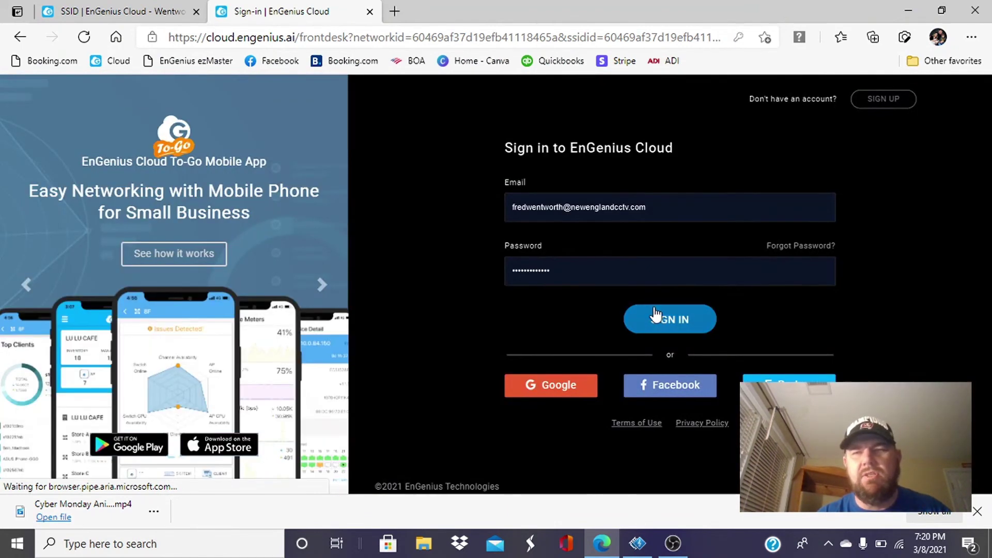
- Sign in to the front-desk portal, pick an access plan, and generate an auto-created guest pass
left_click(672, 320)
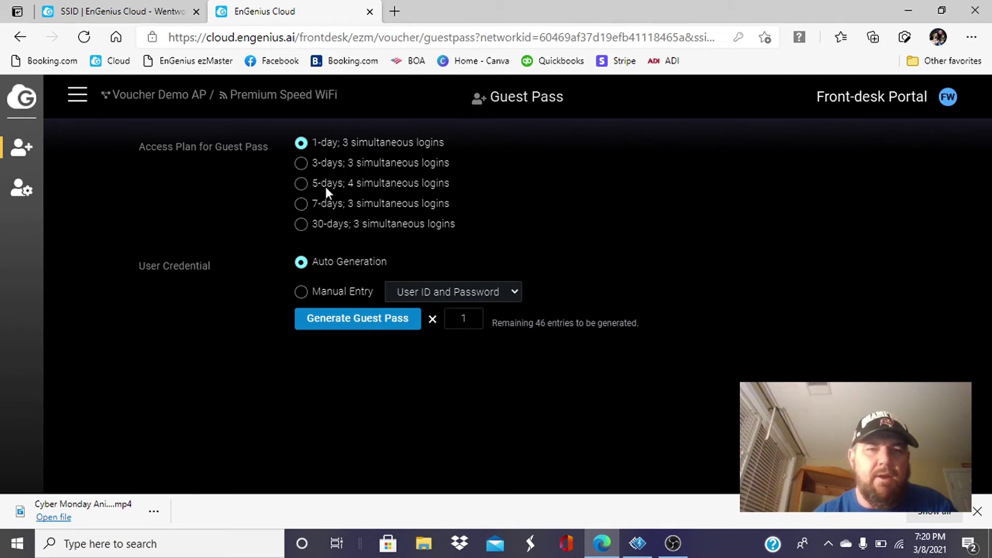
left_click(304, 204)
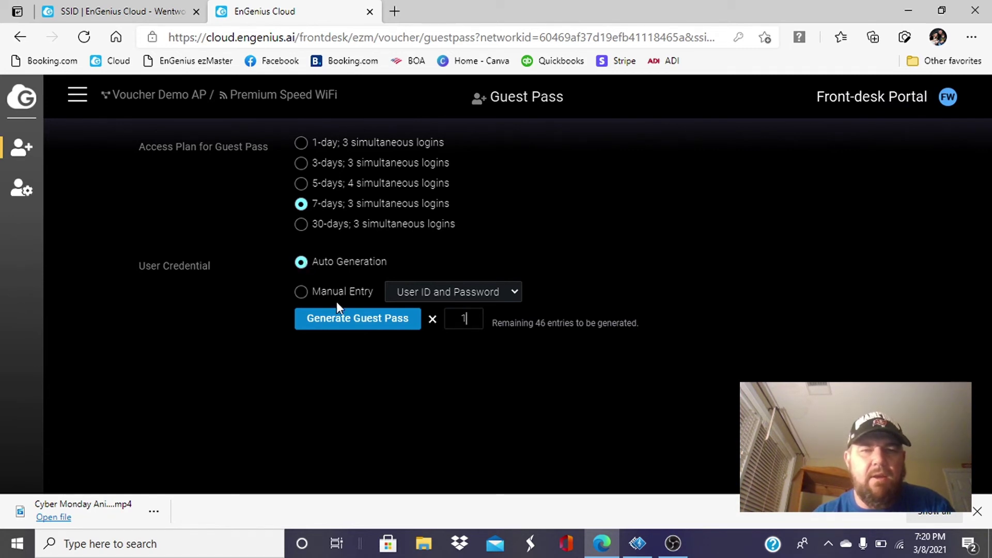
left_click(351, 318)
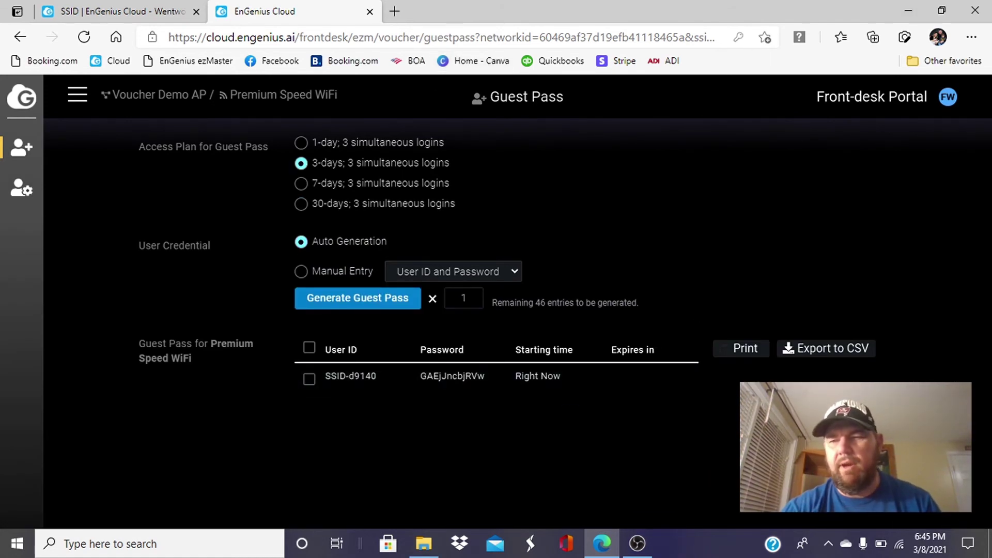
- Disconnect from Camp Wentworth 2.4 and connect to Premium Speed WiFi
left_click(900, 545)
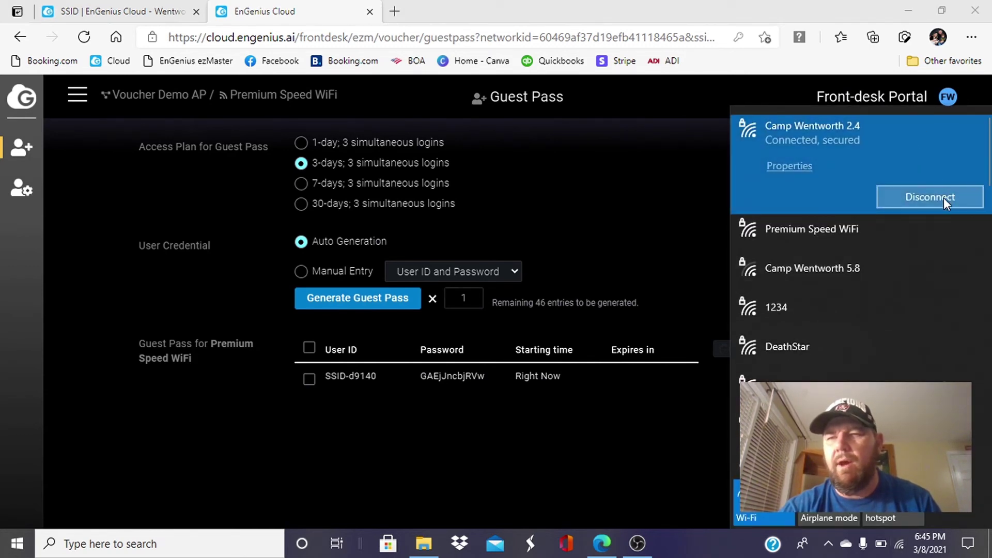
left_click(943, 197)
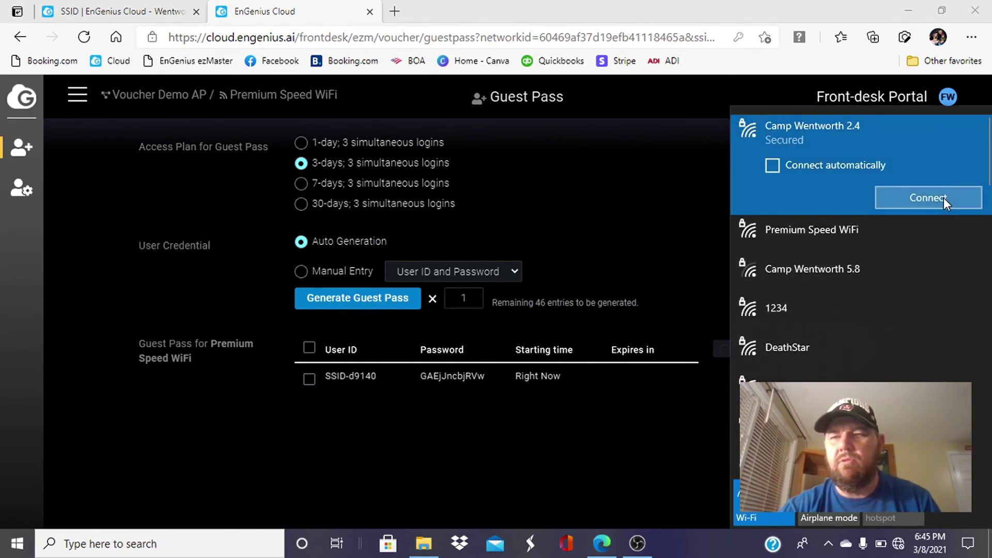
left_click(866, 234)
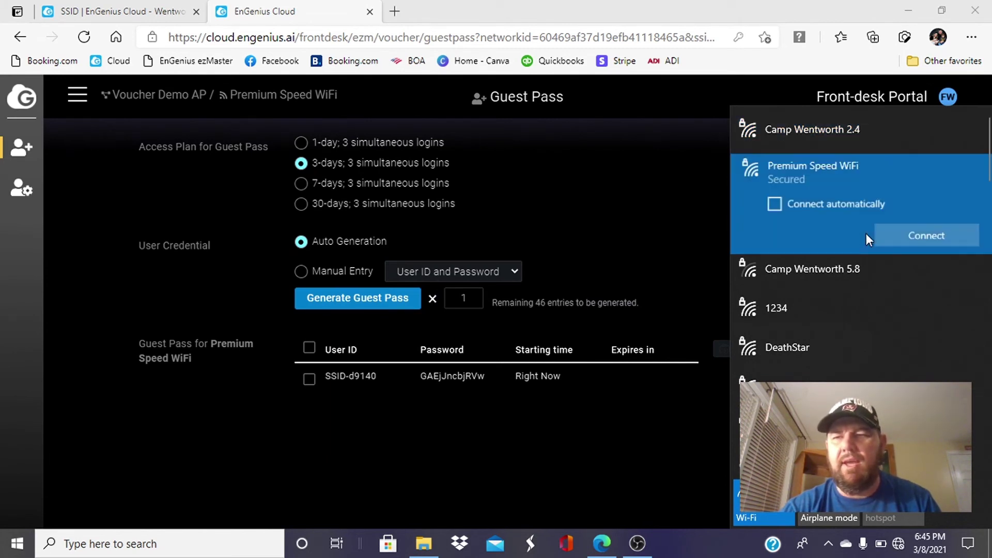
left_click(909, 236)
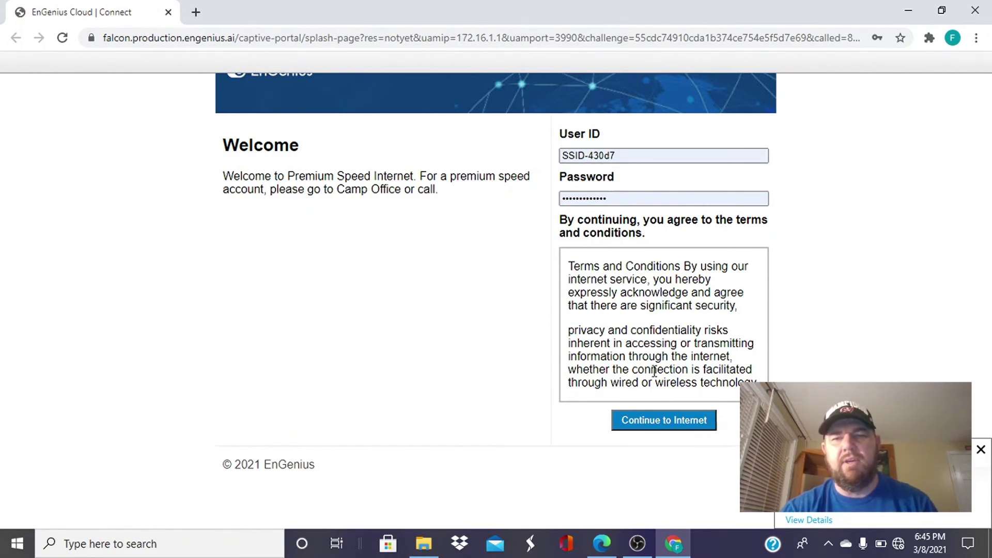
- Copy the guest pass user ID into the splash page User ID field
left_click(608, 538)
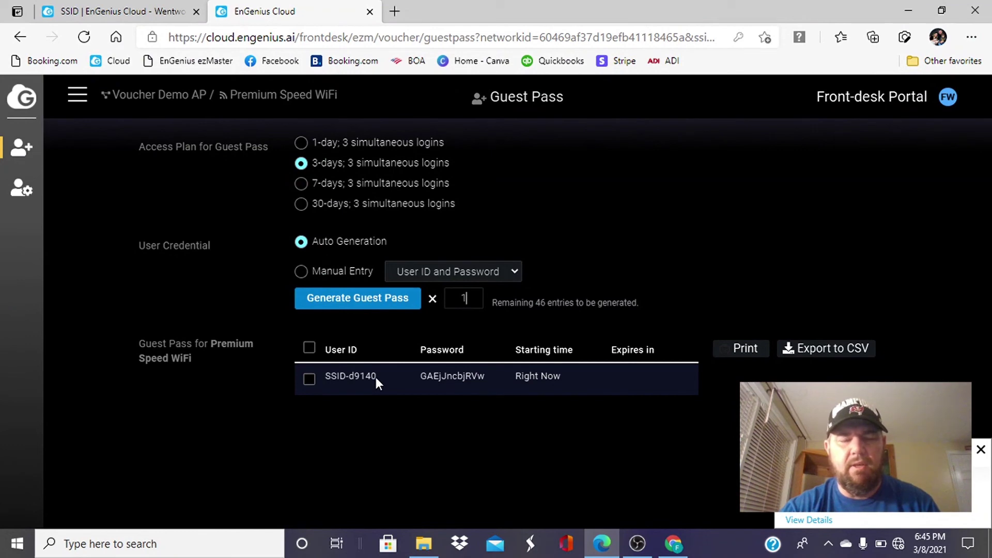
left_click_drag(377, 377, 342, 378)
right_click(341, 376)
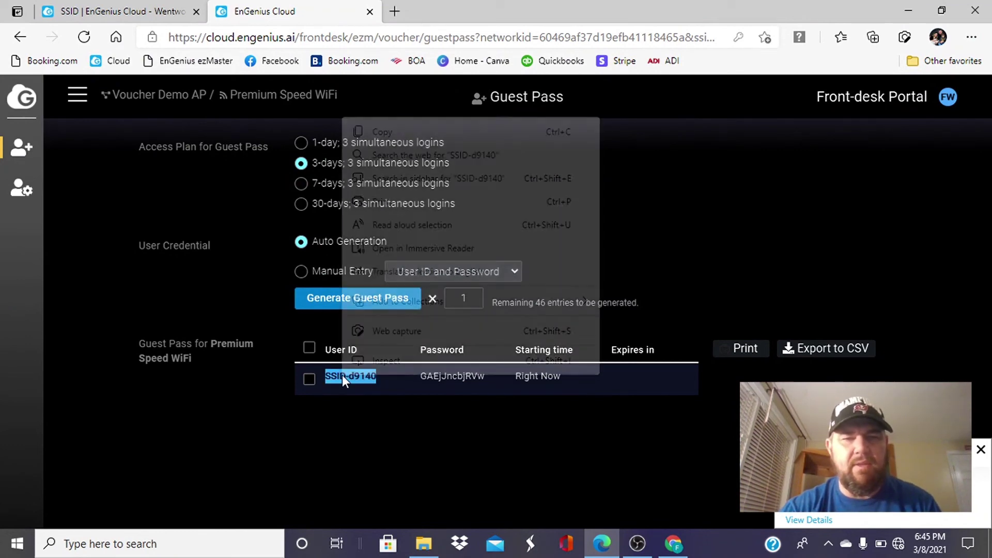
left_click(383, 131)
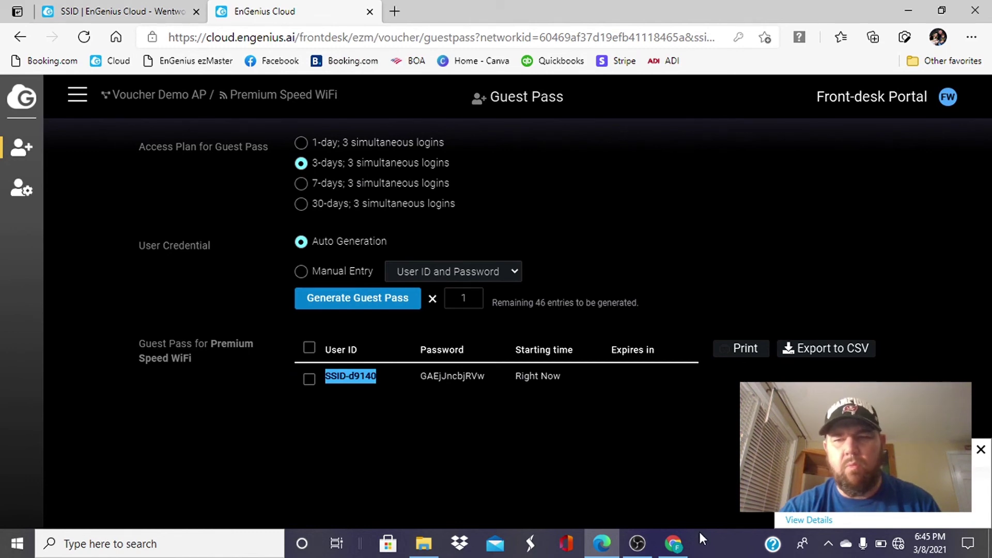
left_click(673, 543)
left_click(647, 153)
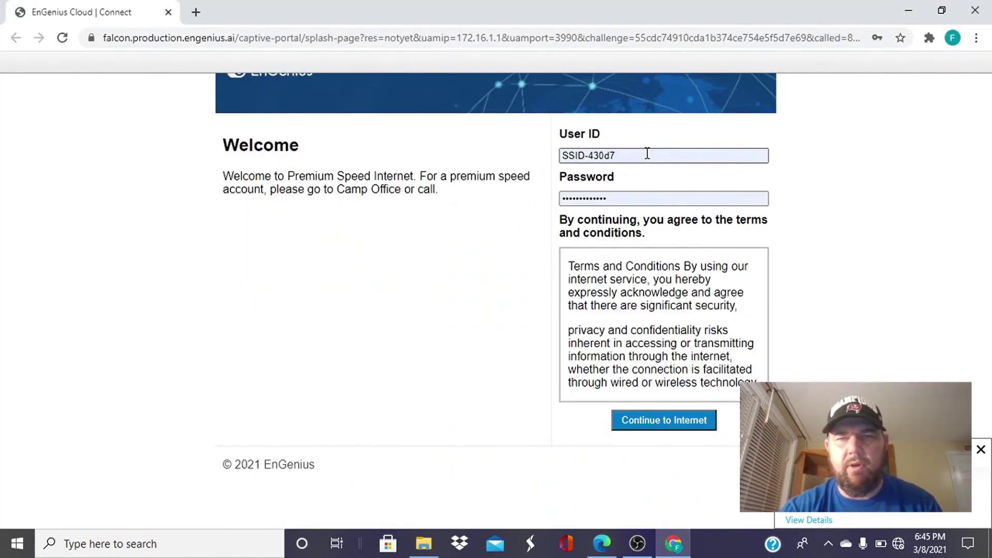
key("BackSpace")
key("BackSpace")
key("BackSpace")
key("BackSpace")
key("BackSpace")
key("BackSpace")
key("BackSpace")
key("BackSpace")
key("BackSpace")
key("BackSpace")
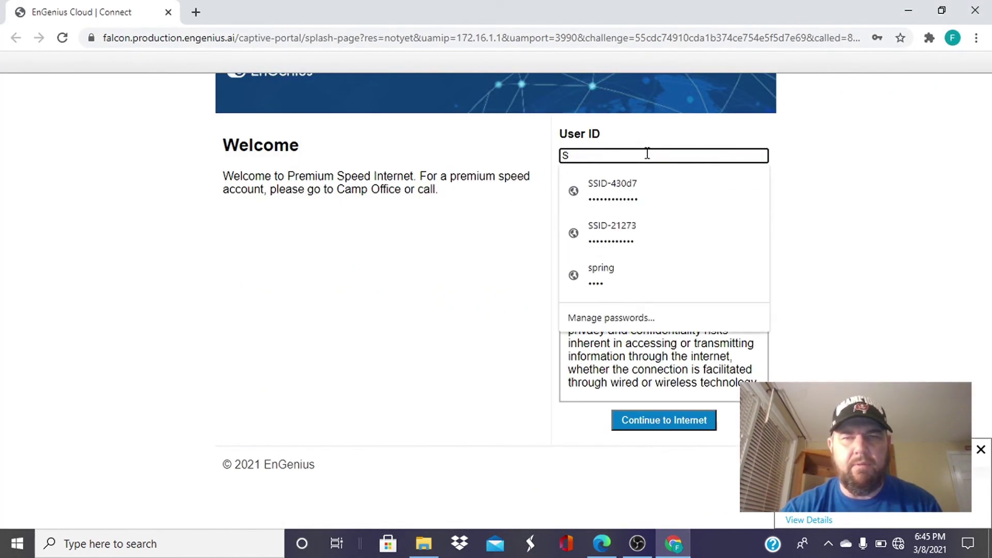
key("ctrl+v")
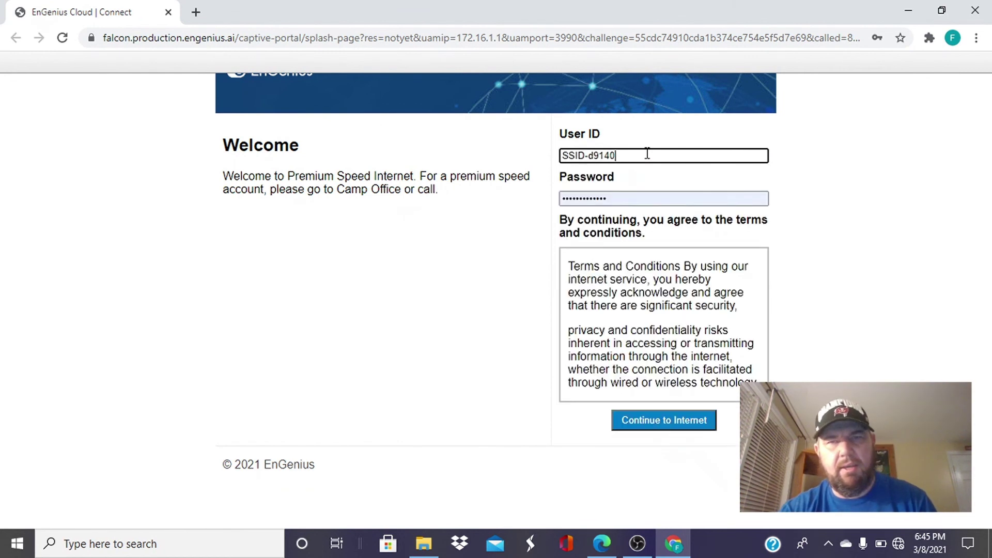
- Copy the guest pass password into the splash page Password field
left_click(603, 542)
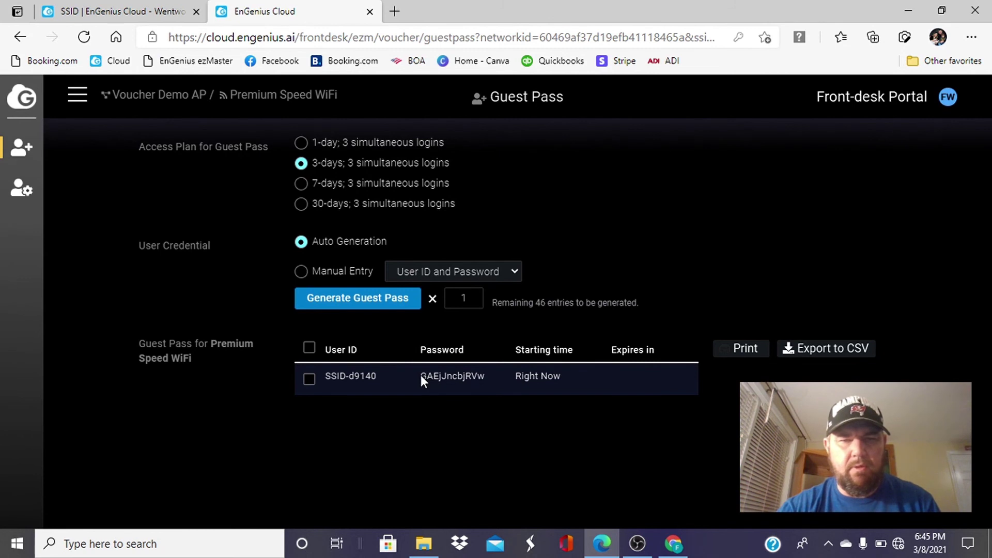
right_click(472, 378)
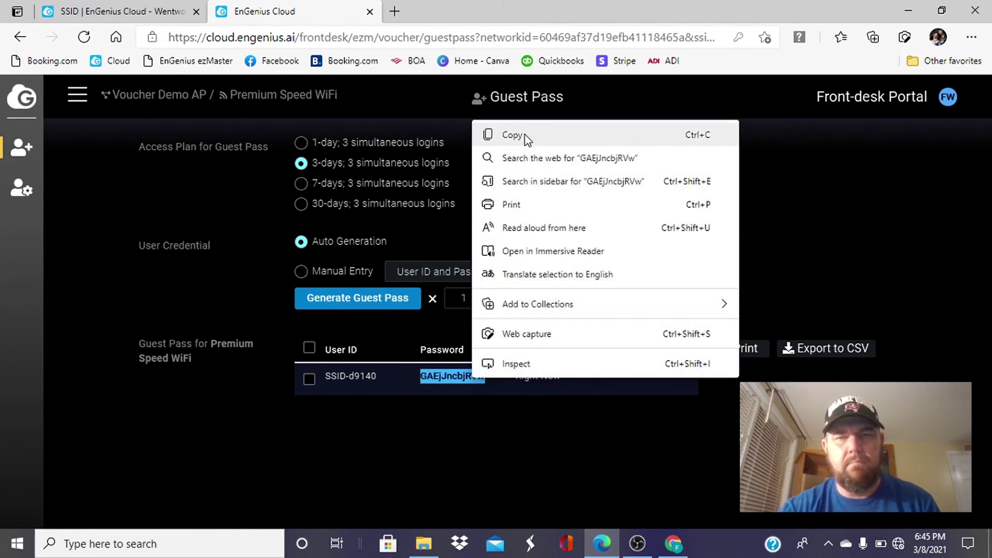
left_click(526, 136)
left_click(673, 543)
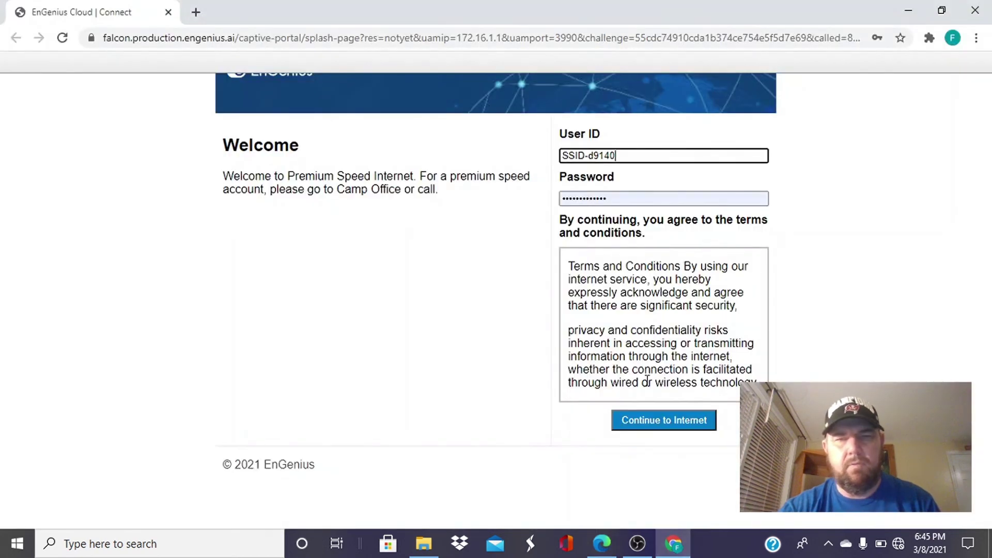
left_click(642, 199)
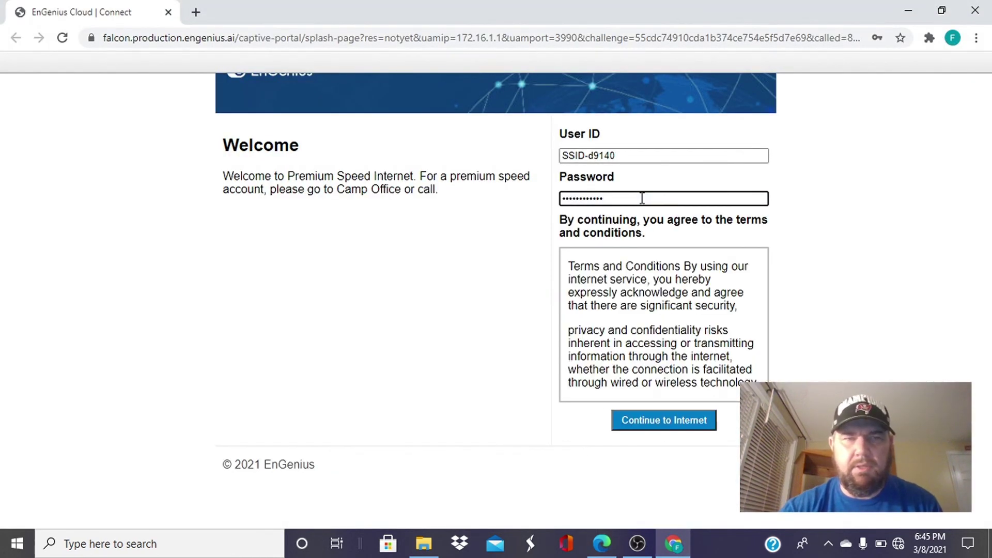
key("BackSpace")
key("BackSpace")
key("BackSpace")
key("BackSpace")
key("BackSpace")
key("BackSpace")
key("BackSpace")
key("BackSpace")
key("BackSpace")
key("BackSpace")
key("BackSpace")
key("BackSpace")
key("BackSpace")
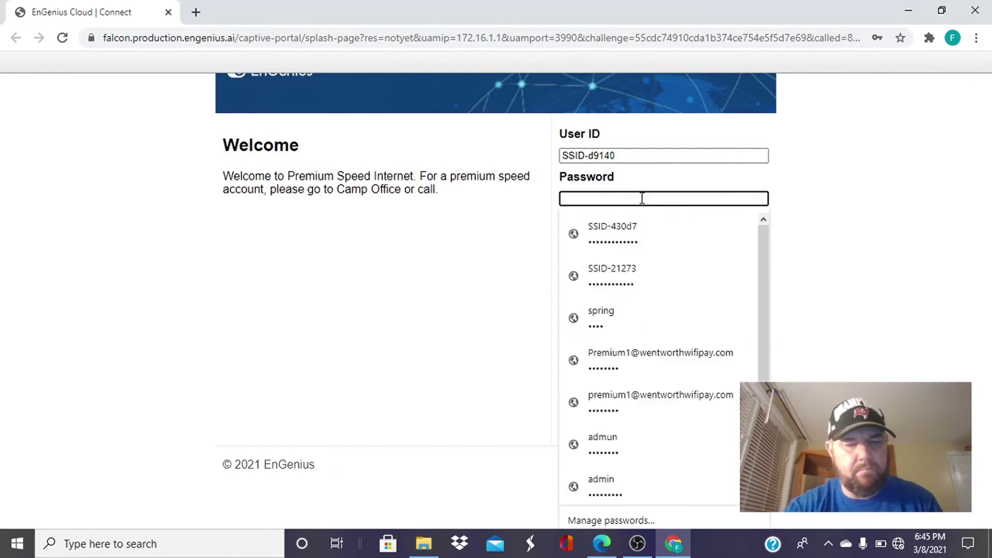
key("ctrl+v")
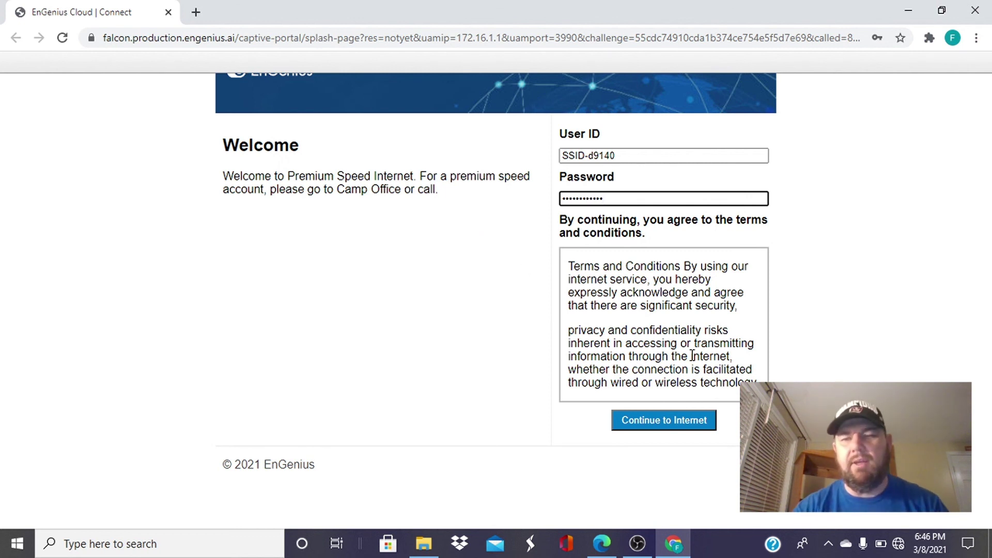
- Submit the splash page login and send it despite Chrome's not-secure warning
left_click(681, 425)
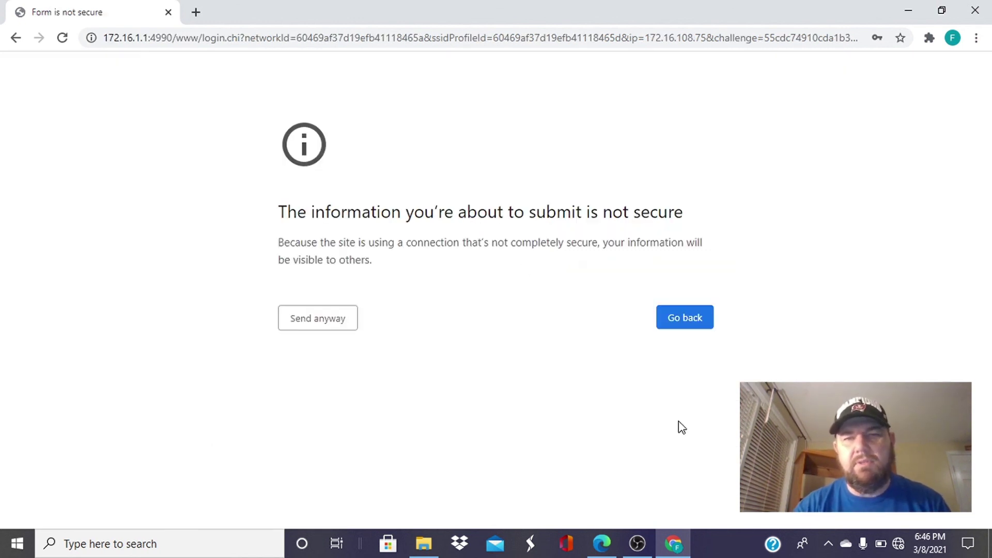
left_click(316, 329)
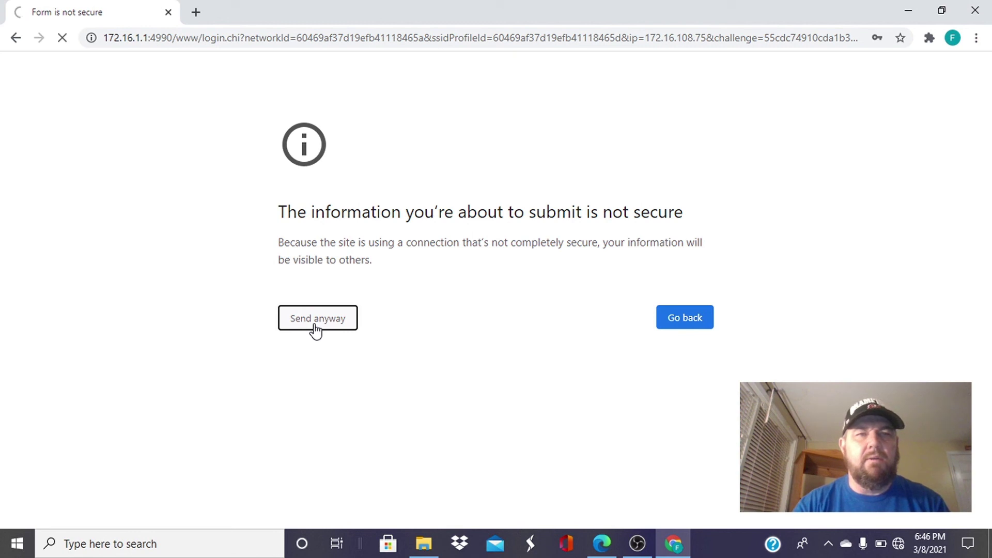